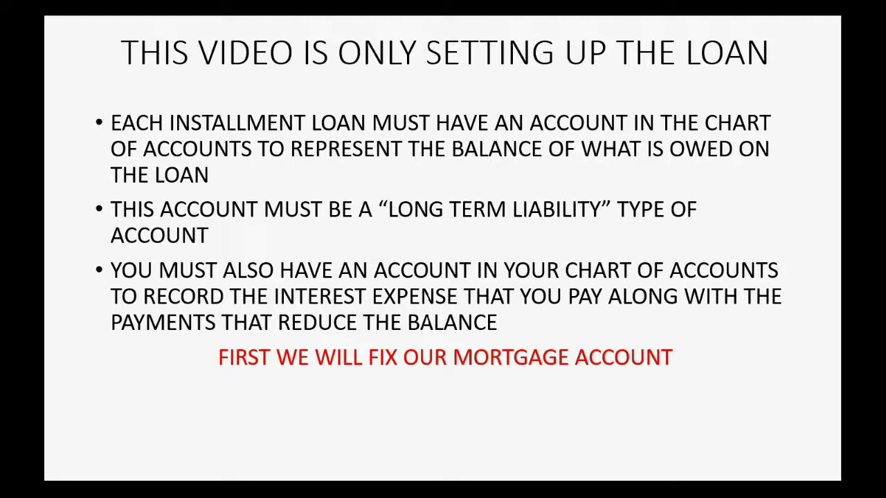
Switch from the loan-setup slideshow to the QuickBooks Online Chart of Accounts.
key(alt+Tab)
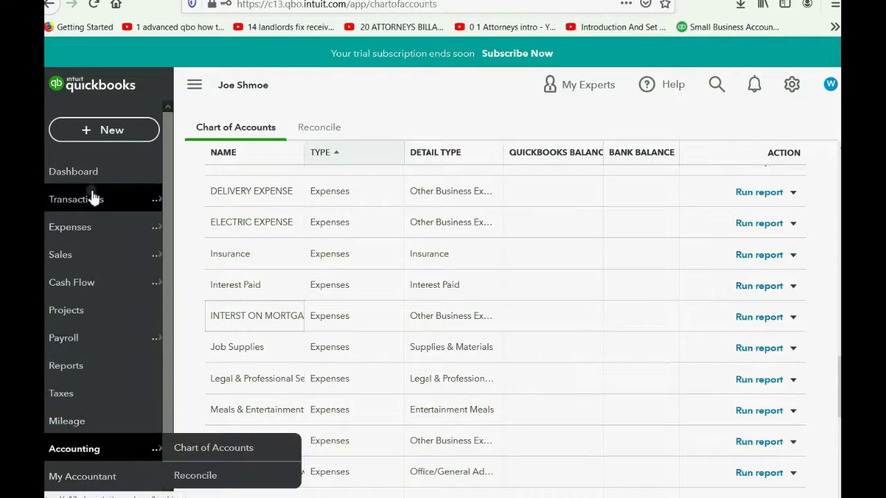
Open the Chart of Accounts and bring up the action menu for the MORTGAGE expense account.
click(86, 449)
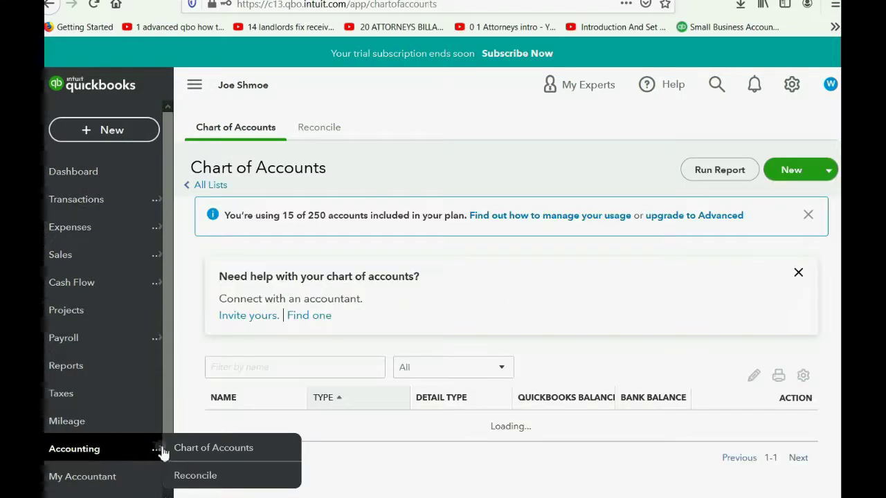
click(199, 449)
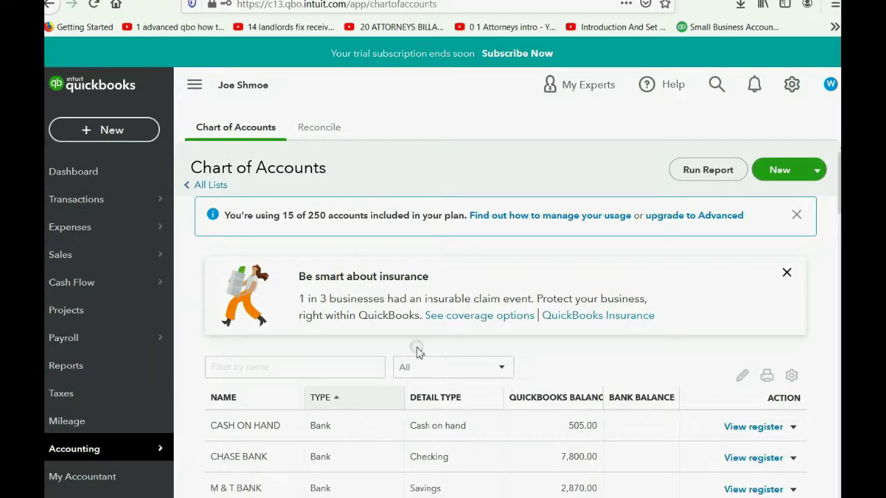
scroll(398, 266, down, 10)
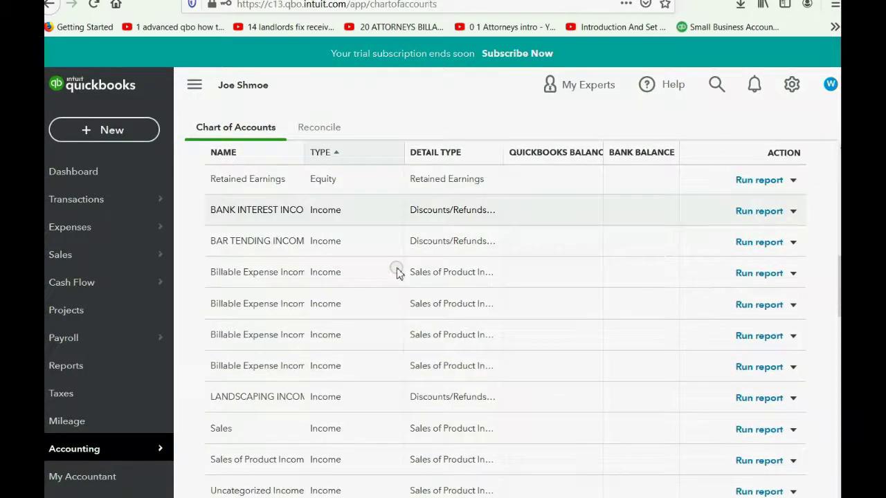
scroll(397, 275, down, 8)
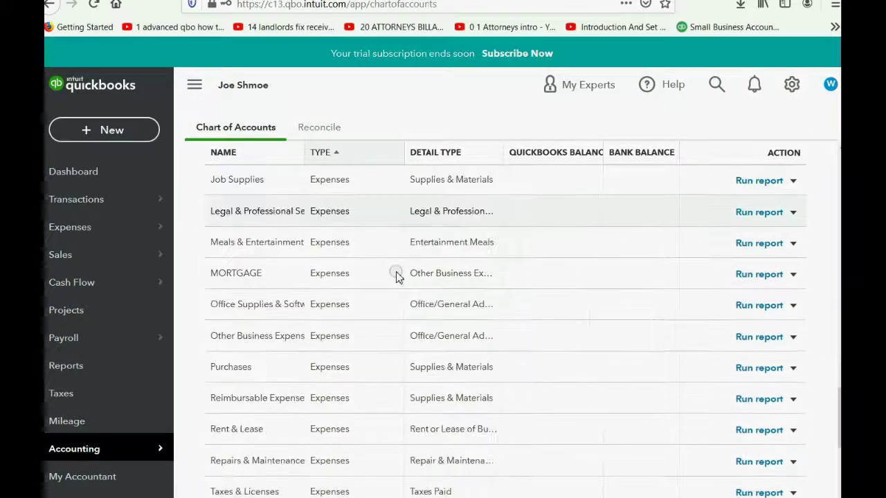
scroll(397, 275, down, 3)
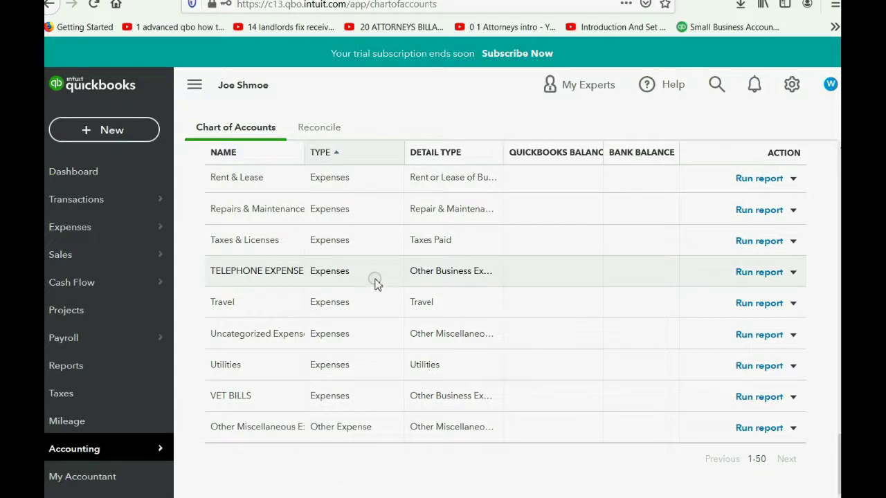
scroll(373, 282, up, 1)
scroll(370, 286, up, 3)
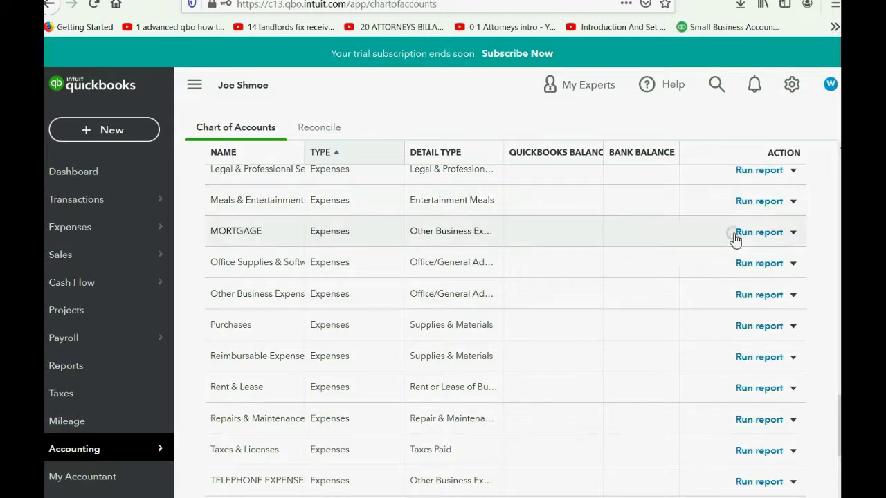
click(794, 233)
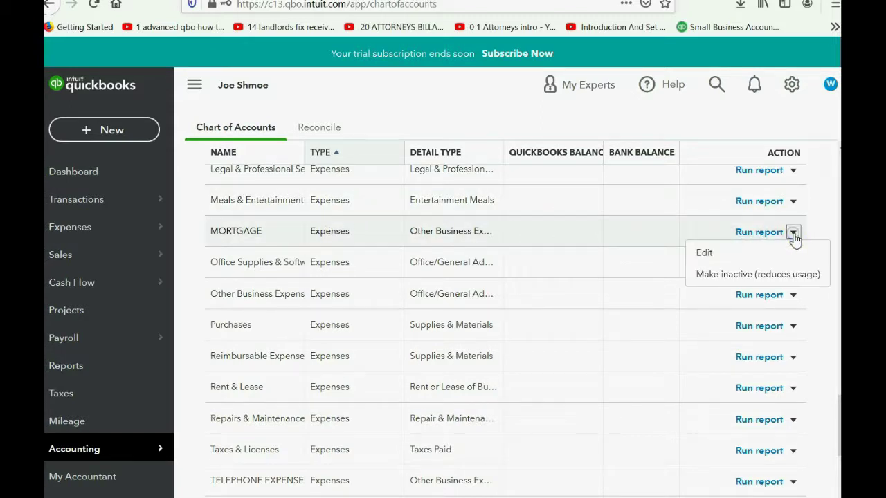
Edit MORTGAGE to Long Term Liabilities with detail type Other Long Term Liabilities, saving and confirming.
click(725, 257)
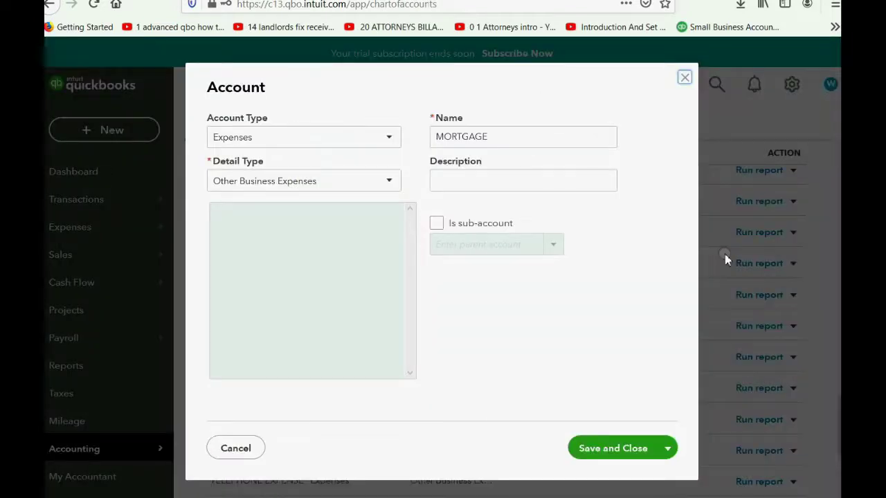
click(324, 139)
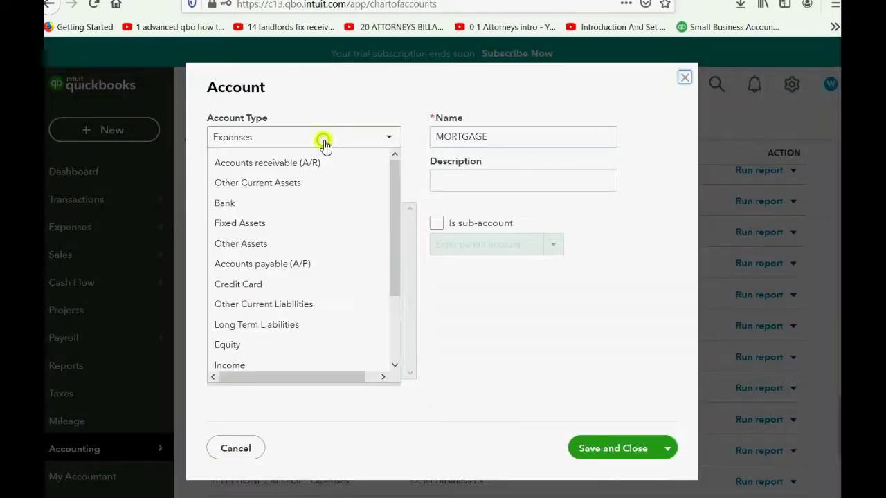
scroll(330, 161, down, 1)
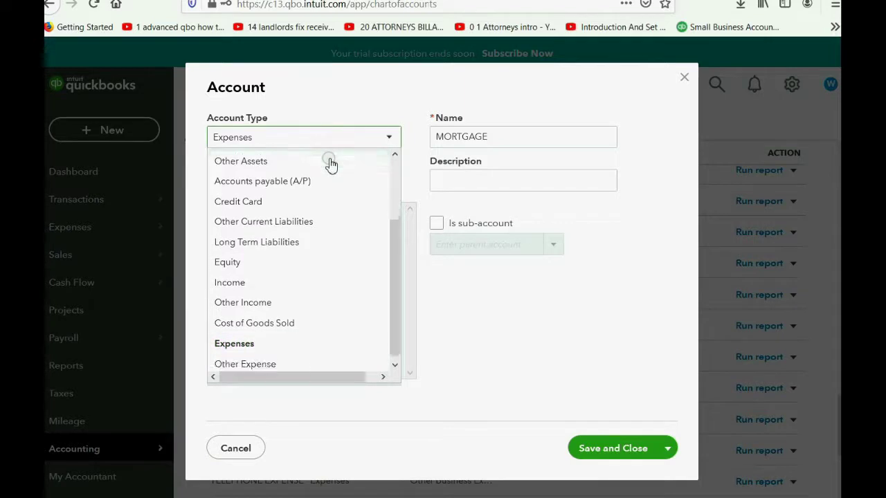
scroll(330, 161, up, 3)
scroll(330, 163, down, 3)
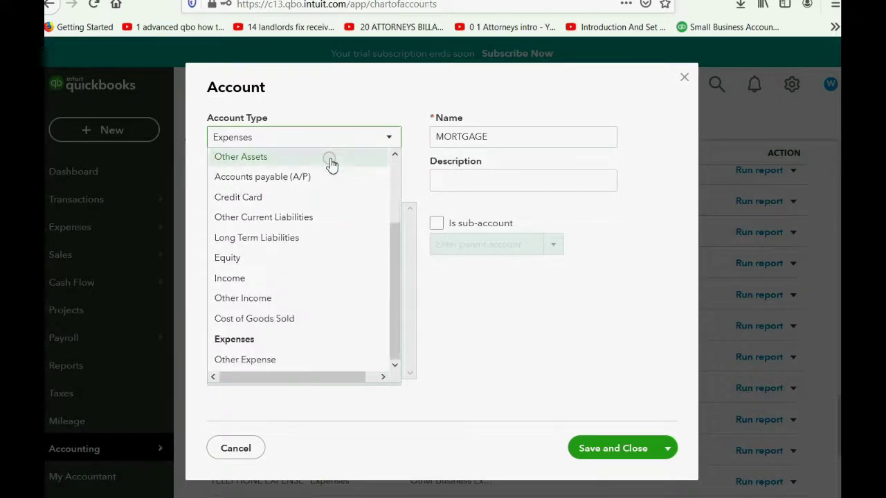
scroll(342, 301, up, 3)
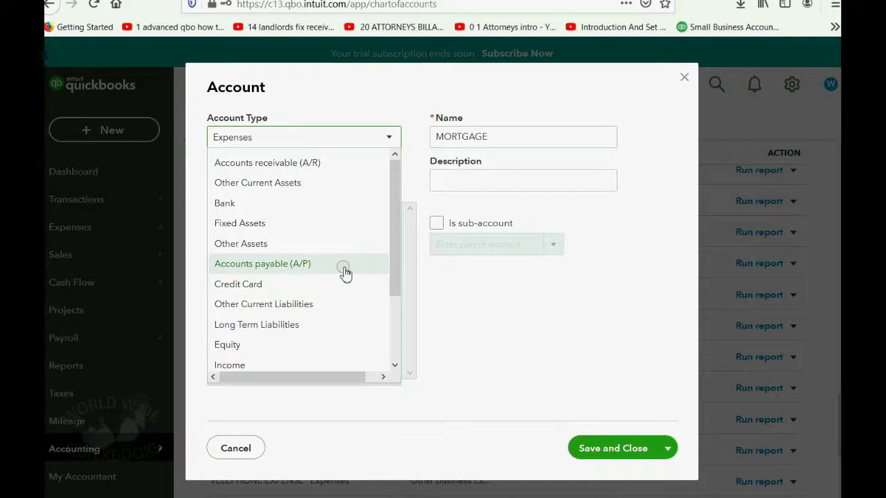
click(329, 323)
click(333, 182)
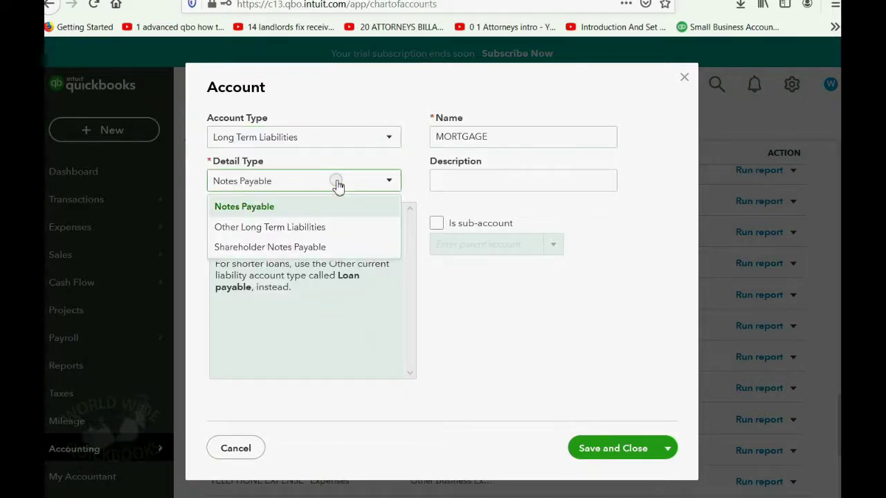
click(338, 228)
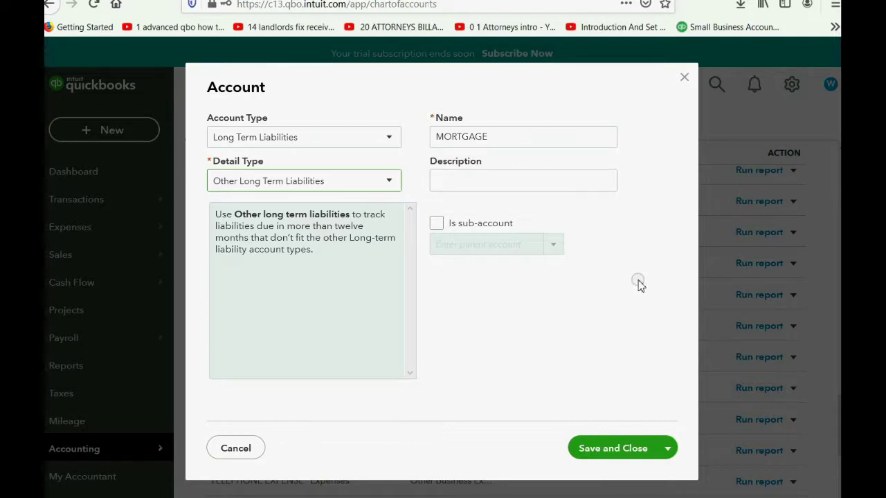
click(623, 449)
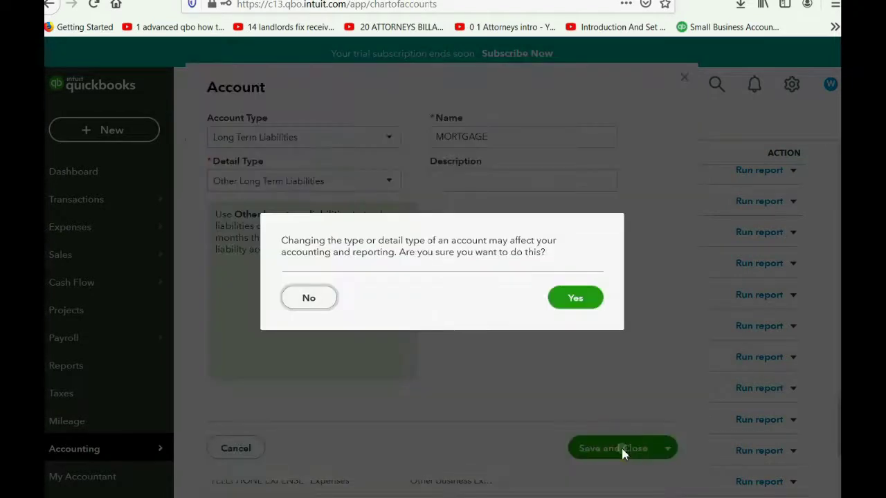
click(579, 297)
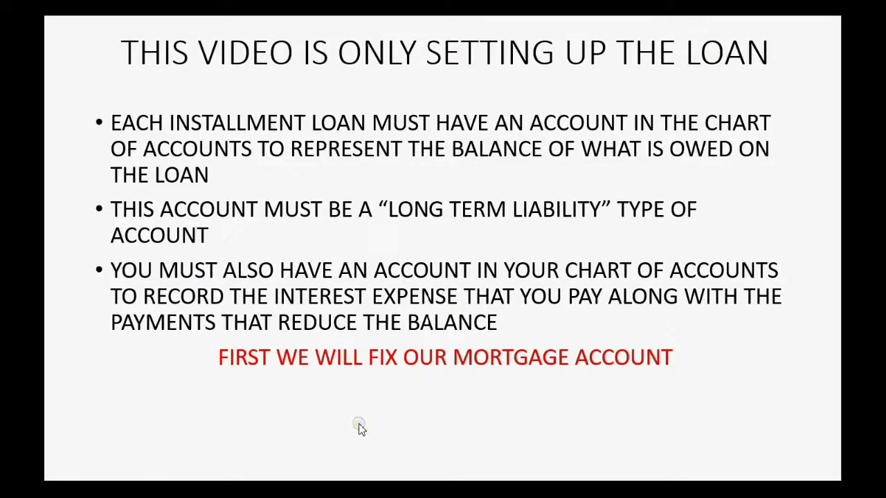
Scroll down to the Interest Paid row and highlight that its type is Expenses.
click(360, 427)
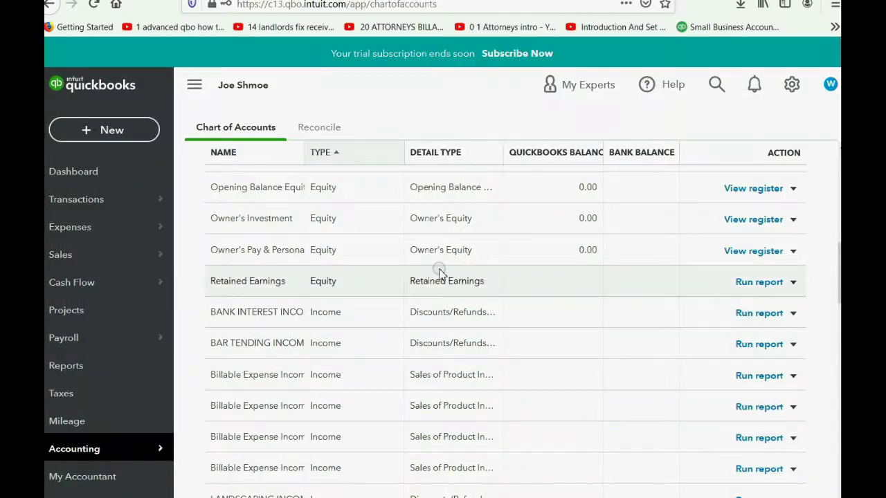
scroll(440, 274, down, 1)
scroll(440, 274, down, 5)
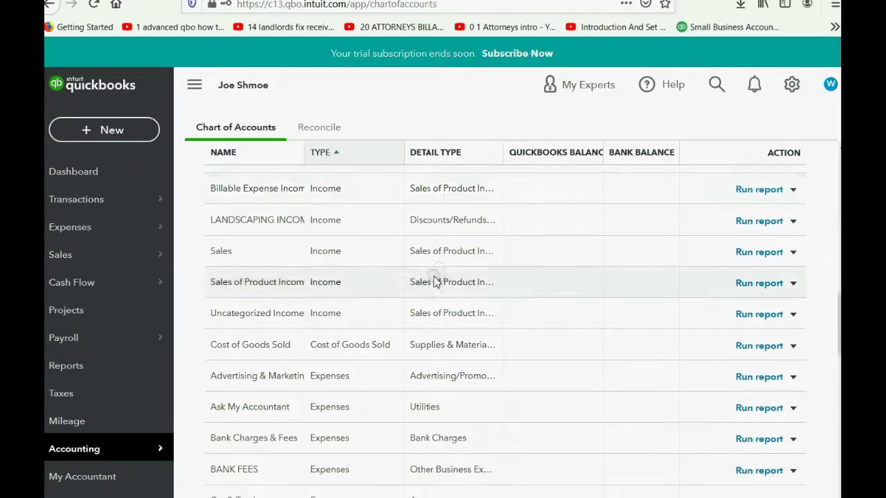
scroll(332, 327, down, 2)
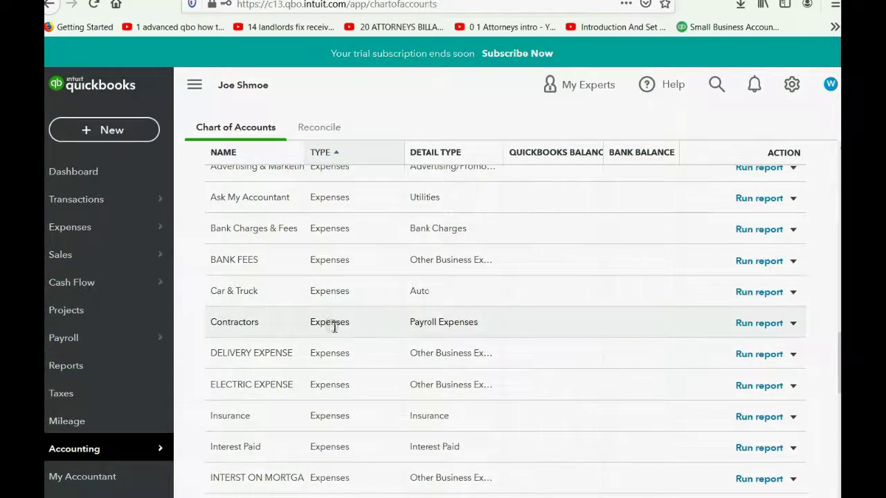
scroll(330, 331, down, 2)
drag(350, 309, 315, 311)
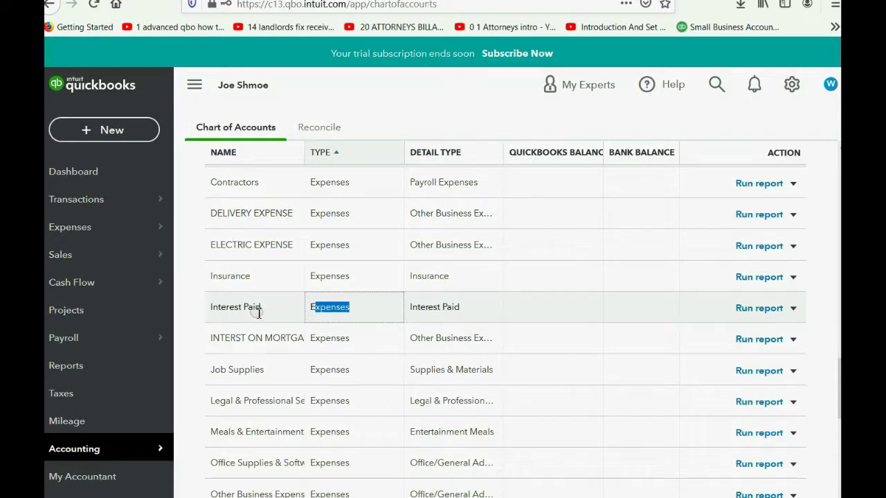
click(347, 311)
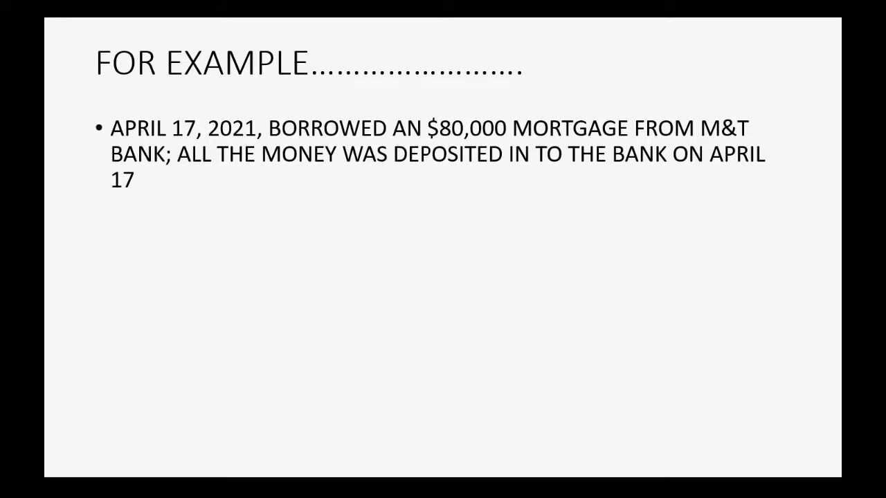
Reveal the 'YOU WILL PAY FOR THE HOUSE LATER' point on the FOR EXAMPLE slide.
key(Right)
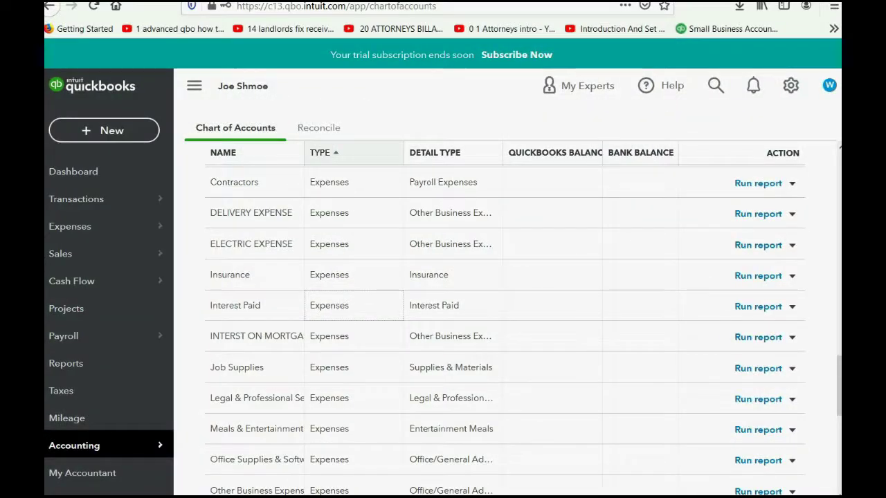
Open the M & T BANK register and add a blank new deposit line.
scroll(276, 371, up, 8)
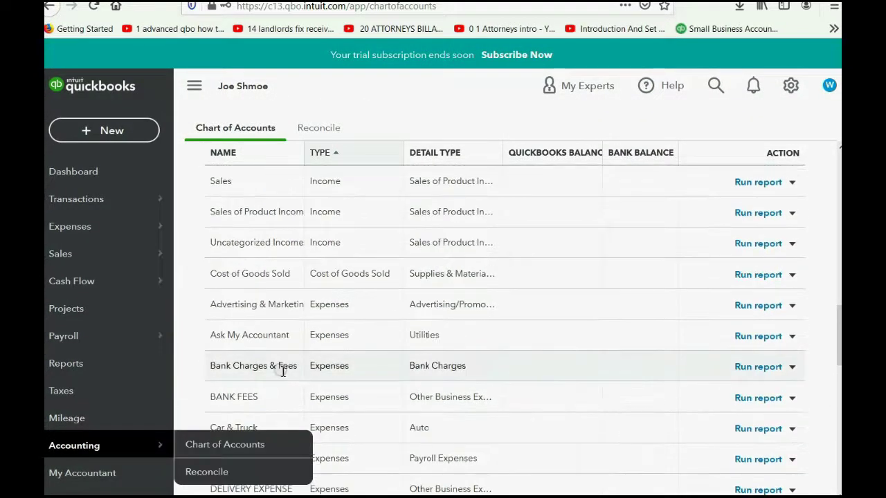
scroll(280, 372, up, 7)
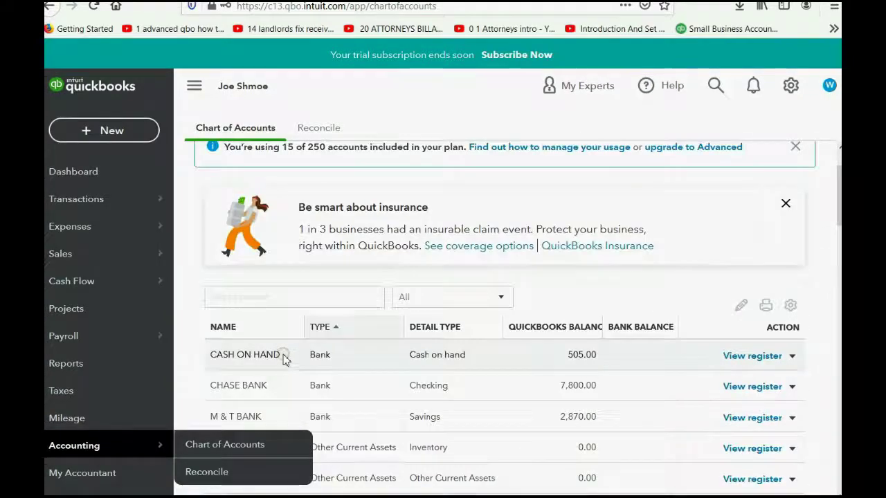
scroll(282, 358, down, 2)
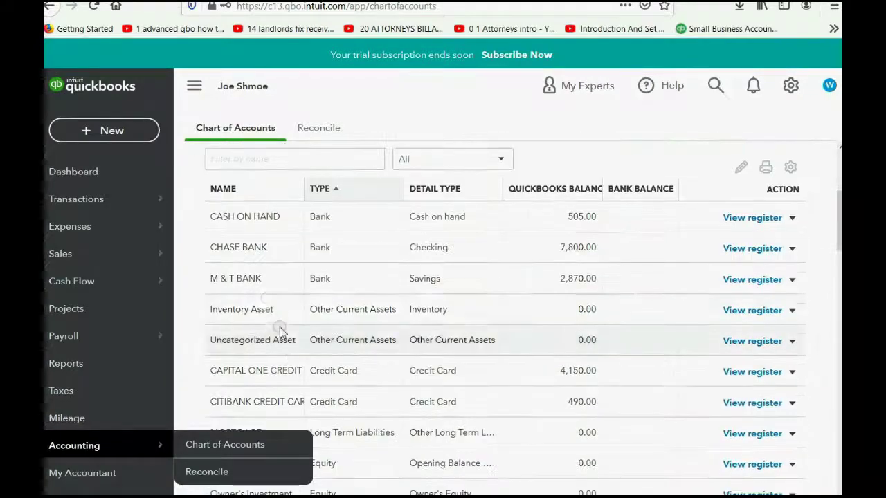
click(755, 280)
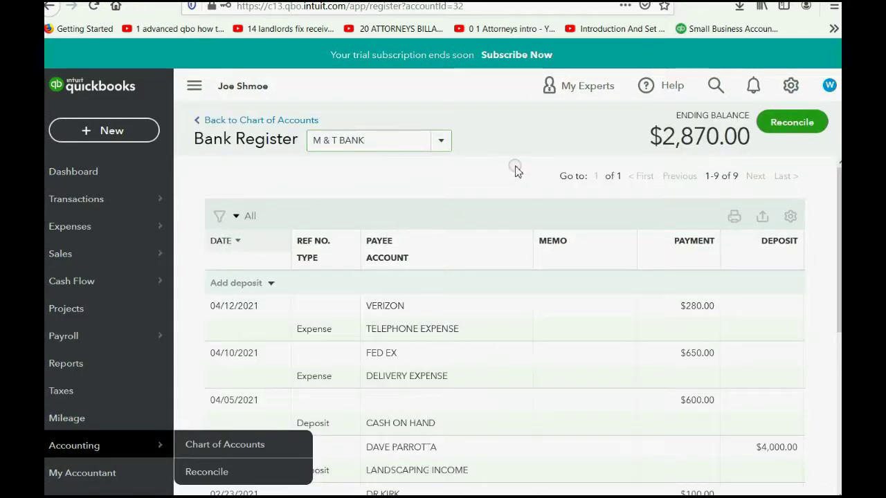
scroll(408, 284, down, 3)
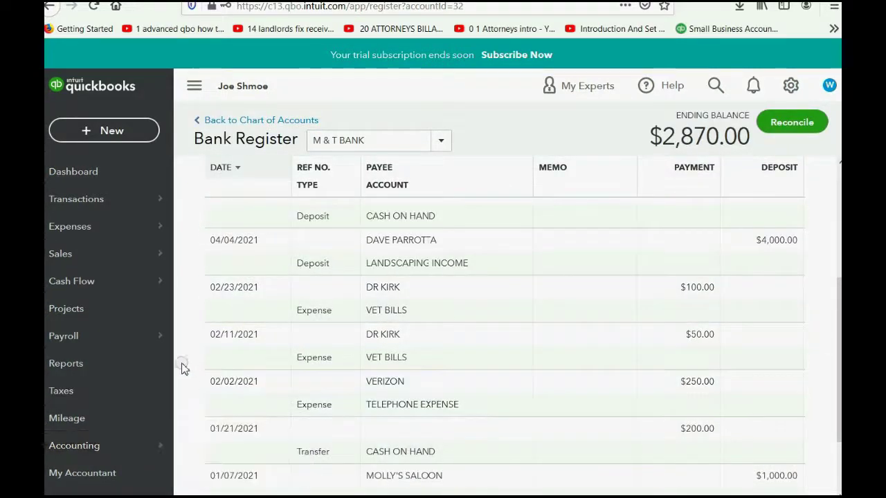
scroll(438, 300, up, 5)
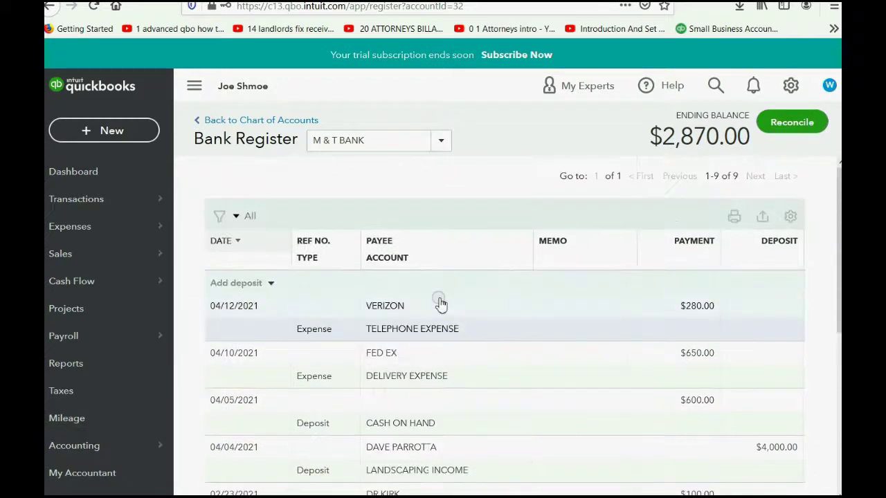
click(249, 283)
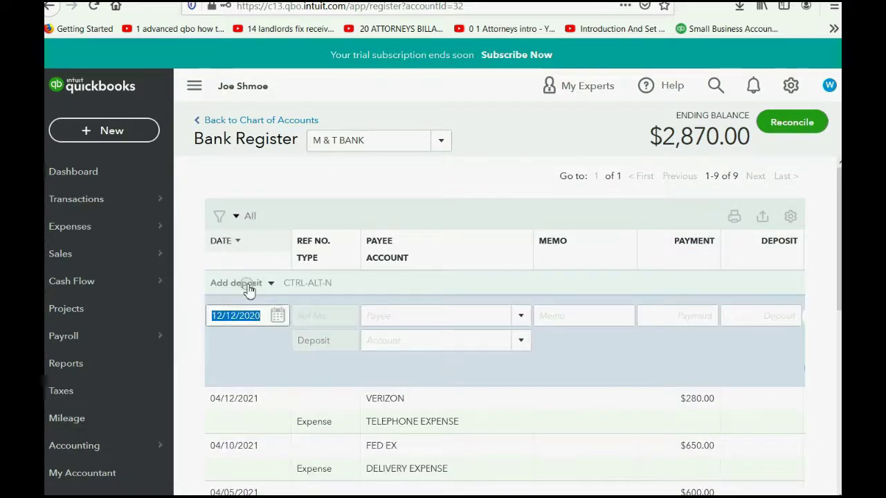
Set the new deposit's date to 04/17/2021 using the calendar.
click(278, 316)
click(336, 144)
click(337, 144)
click(336, 144)
click(336, 143)
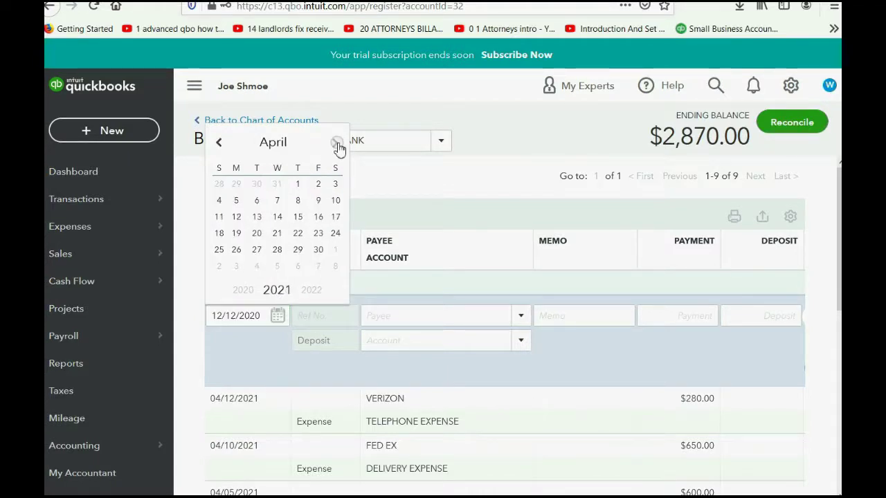
click(336, 144)
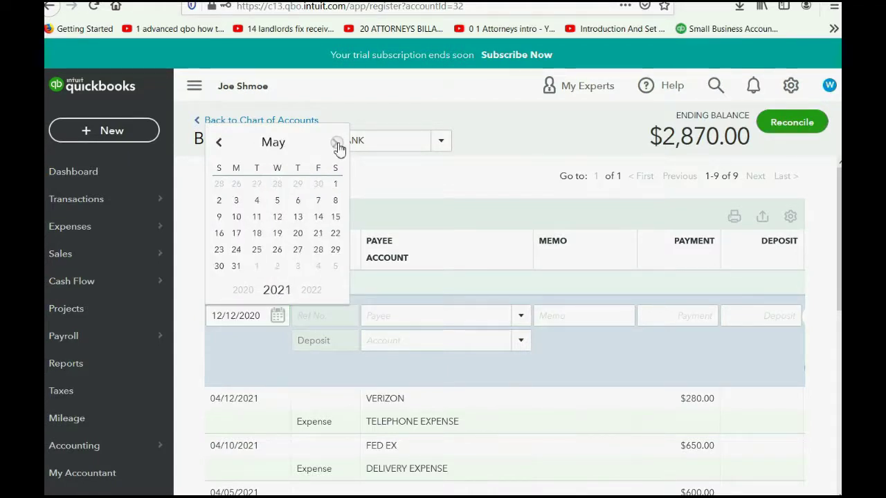
click(219, 146)
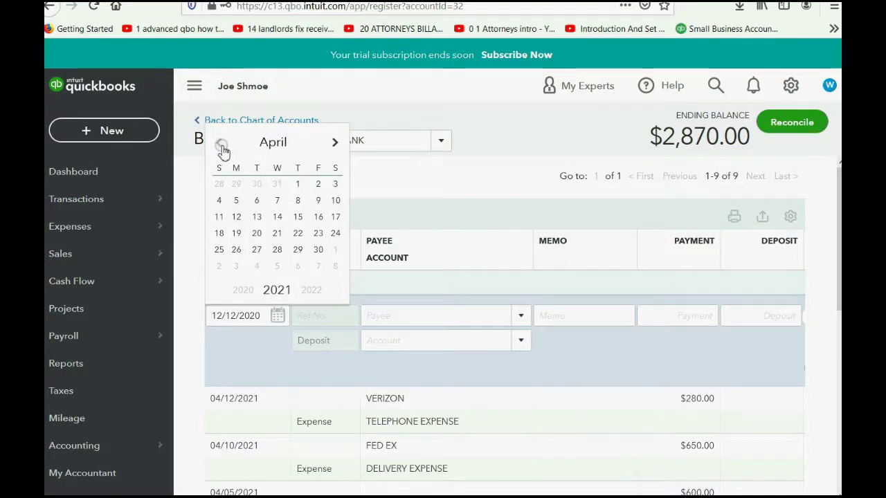
click(336, 219)
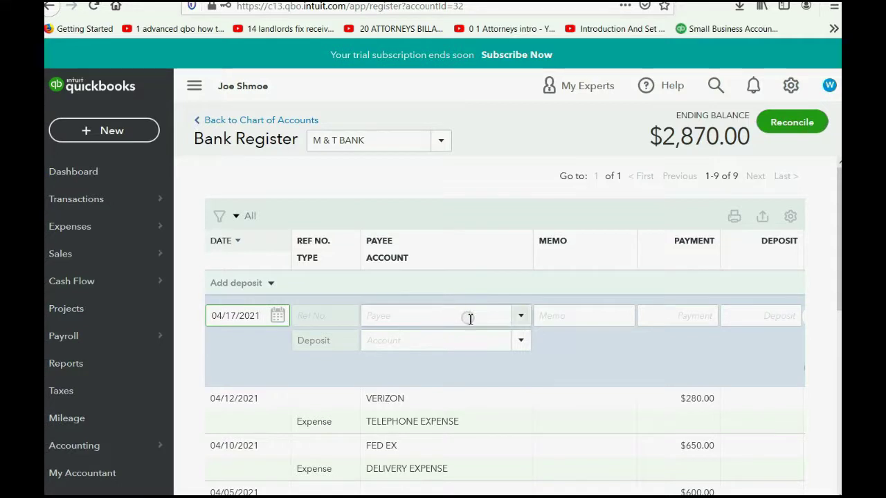
Choose MORTGAGE as the deposit account and enter 80,000.00 as the deposit amount.
click(520, 317)
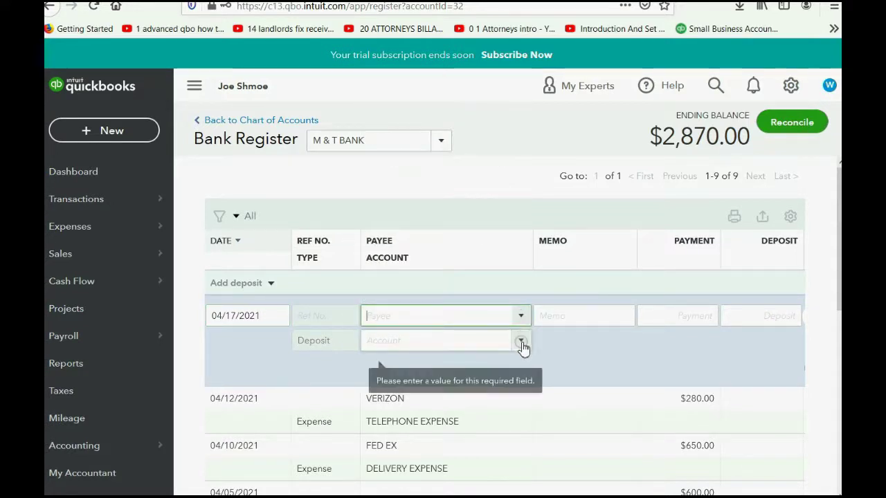
click(520, 340)
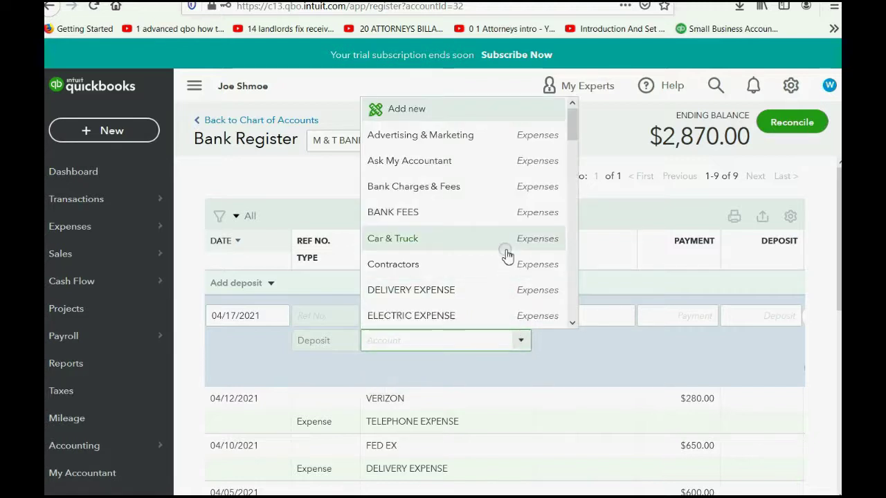
scroll(508, 249, down, 12)
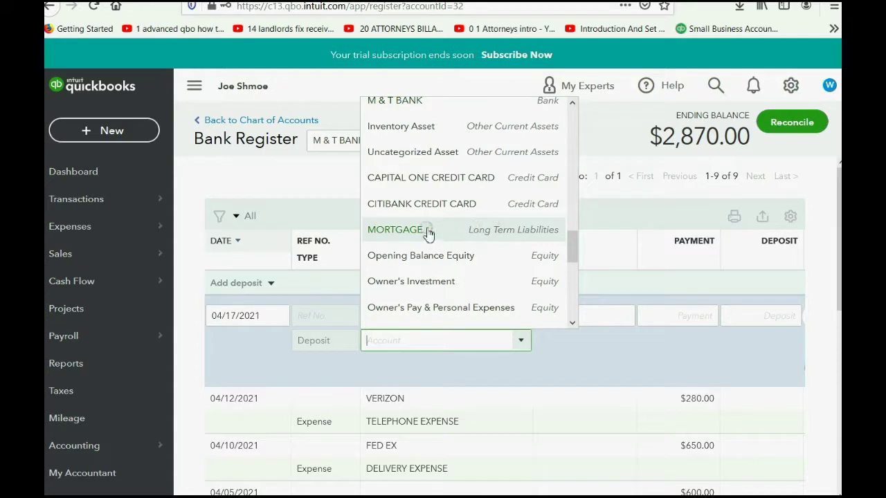
click(481, 236)
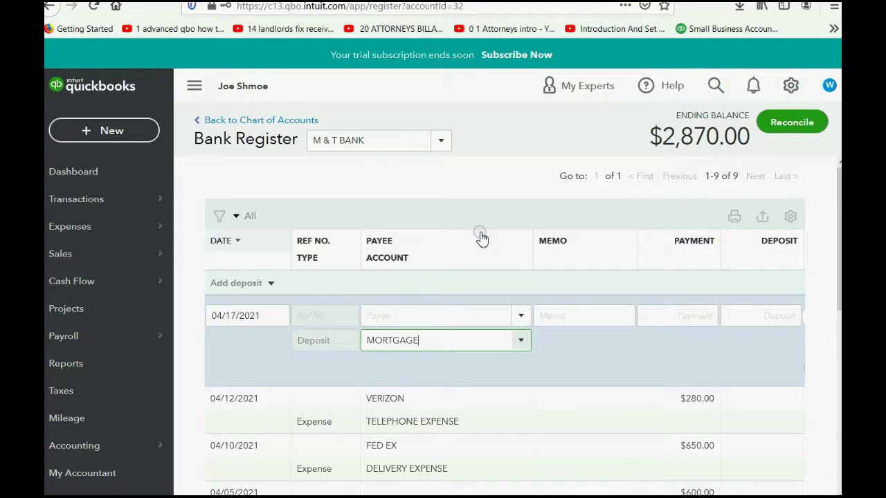
click(441, 146)
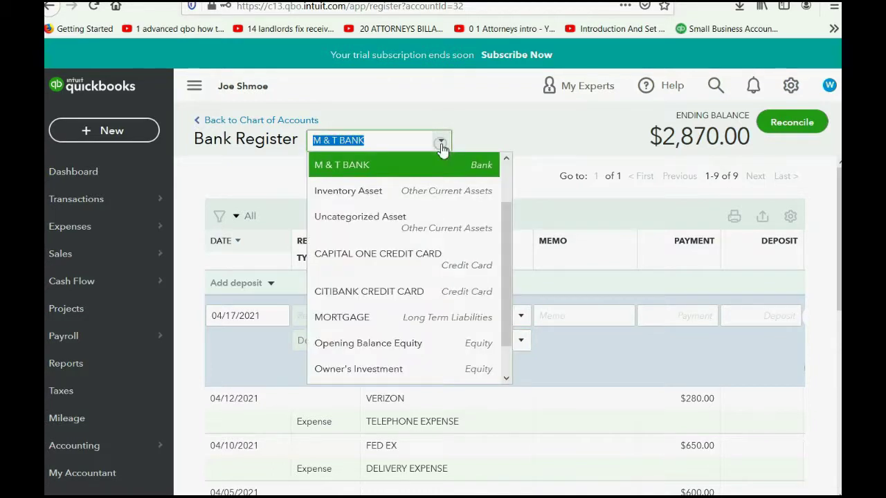
click(441, 145)
click(751, 319)
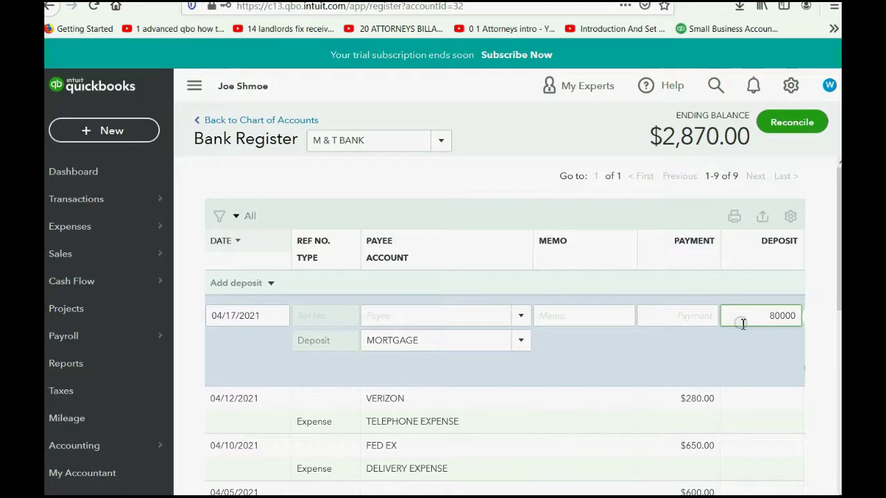
key(Tab)
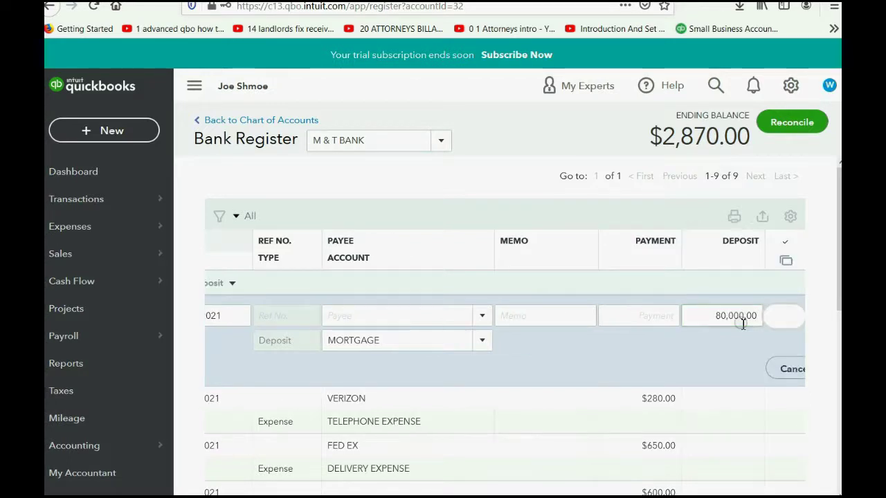
scroll(434, 425, down, 5)
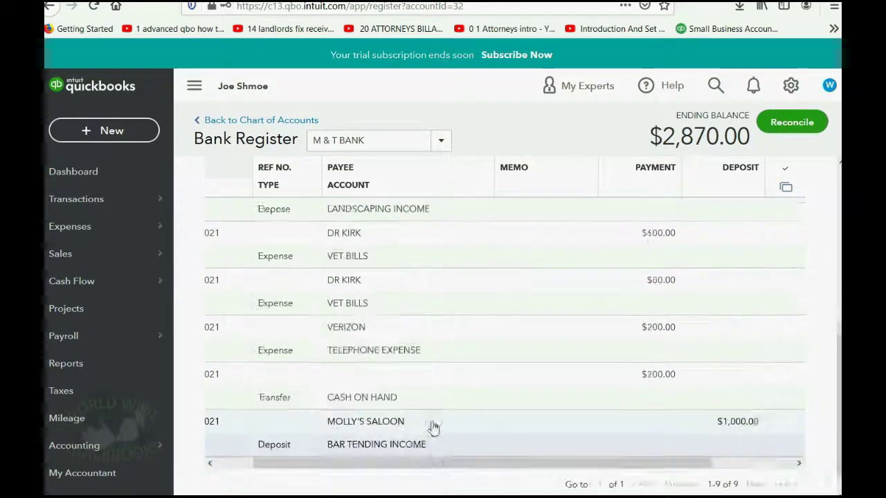
drag(386, 427, 628, 437)
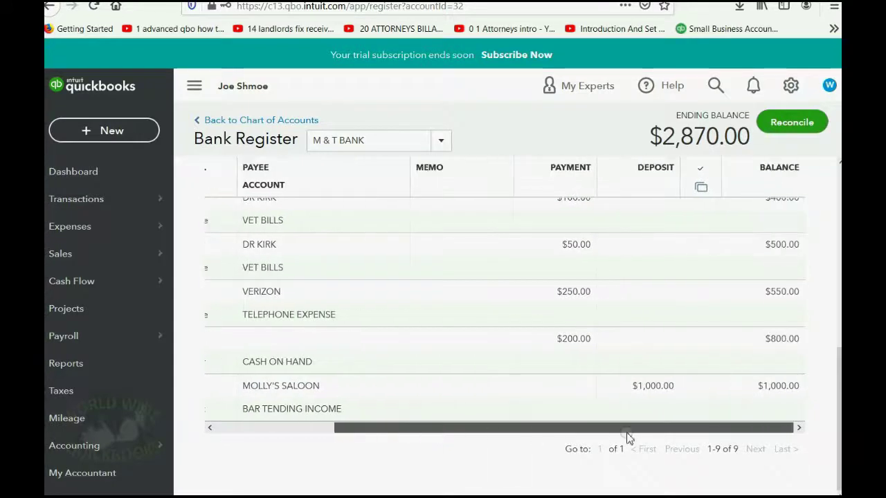